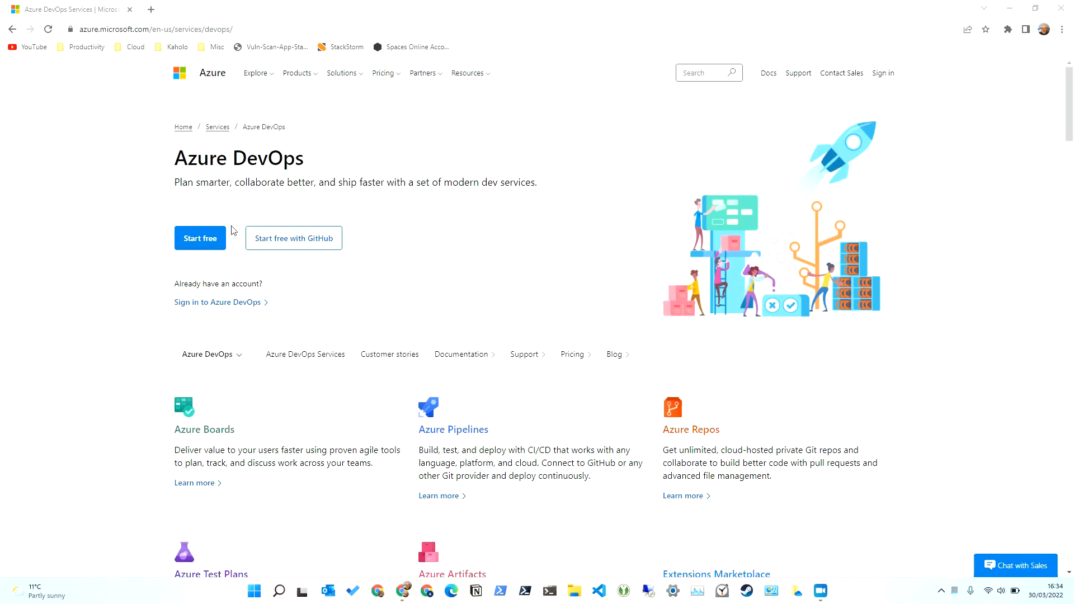
# - Start the free Azure DevOps sign-up with Start free on the services page
pyautogui.click(200, 244)
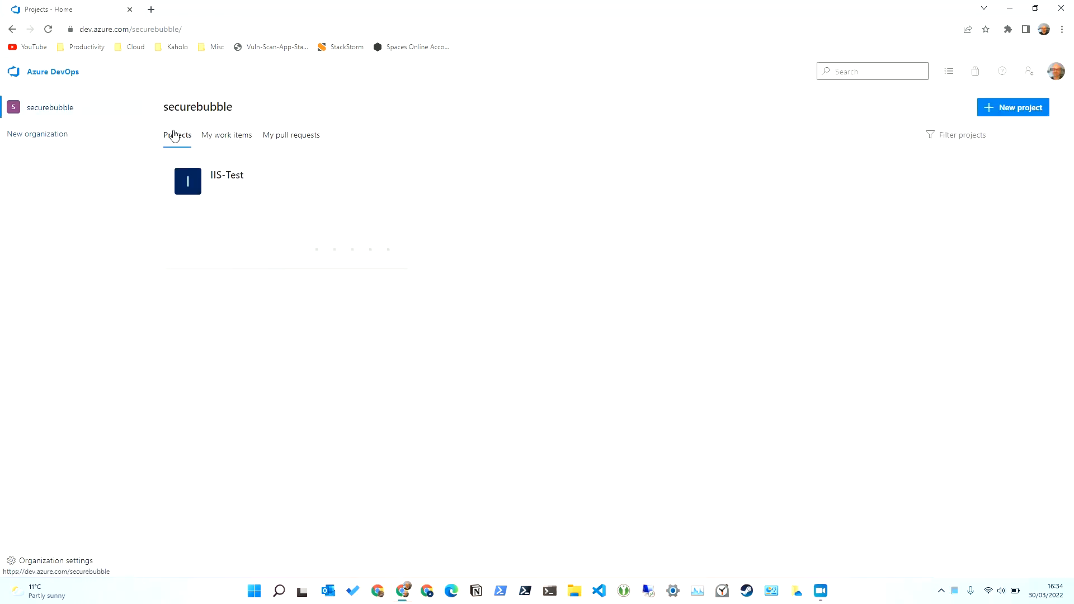
# - Begin a new organization and accept the Get started with Azure DevOps terms
pyautogui.click(65, 140)
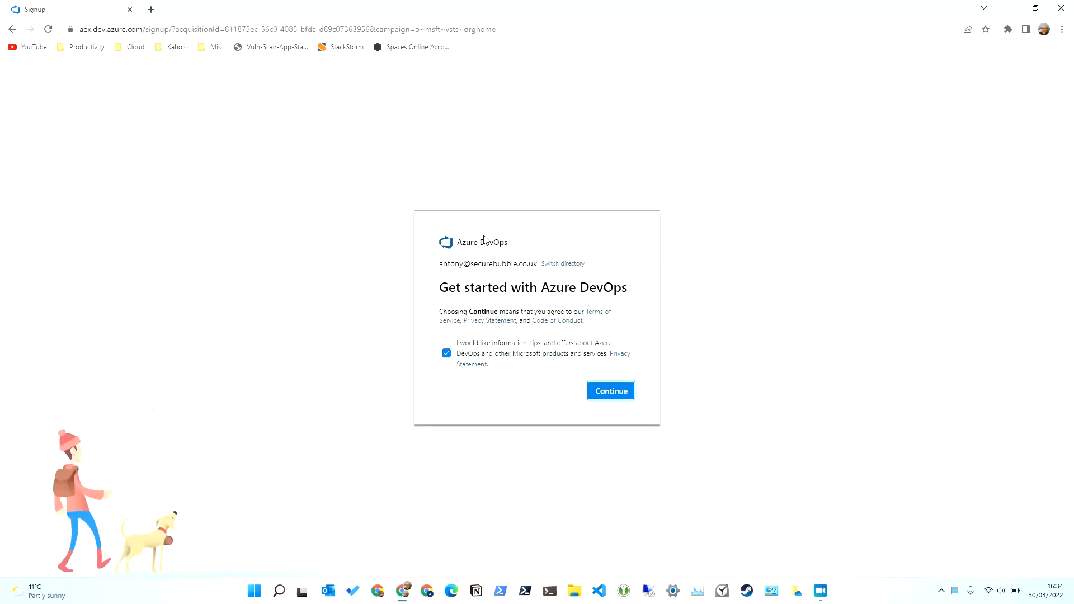
pyautogui.click(619, 391)
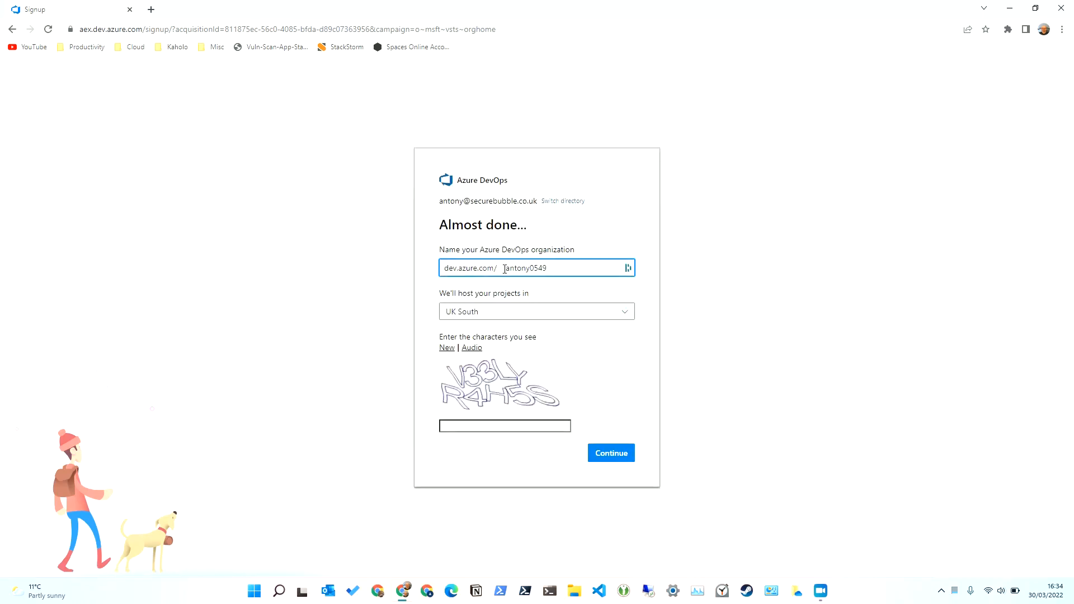
# - Name the organization securebubble-playground and keep UK South as the hosting region
pyautogui.moveTo(506, 269); pyautogui.dragTo(654, 280)
pyautogui.write('x')
pyautogui.click(530, 319)
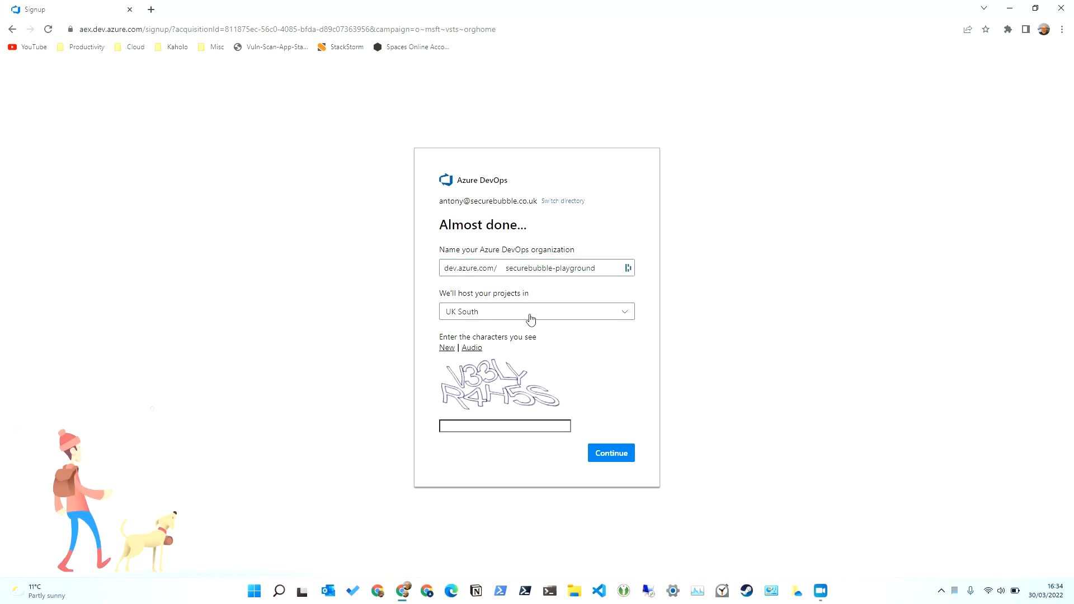
pyautogui.click(531, 319)
pyautogui.scroll(-1, 554, 380)
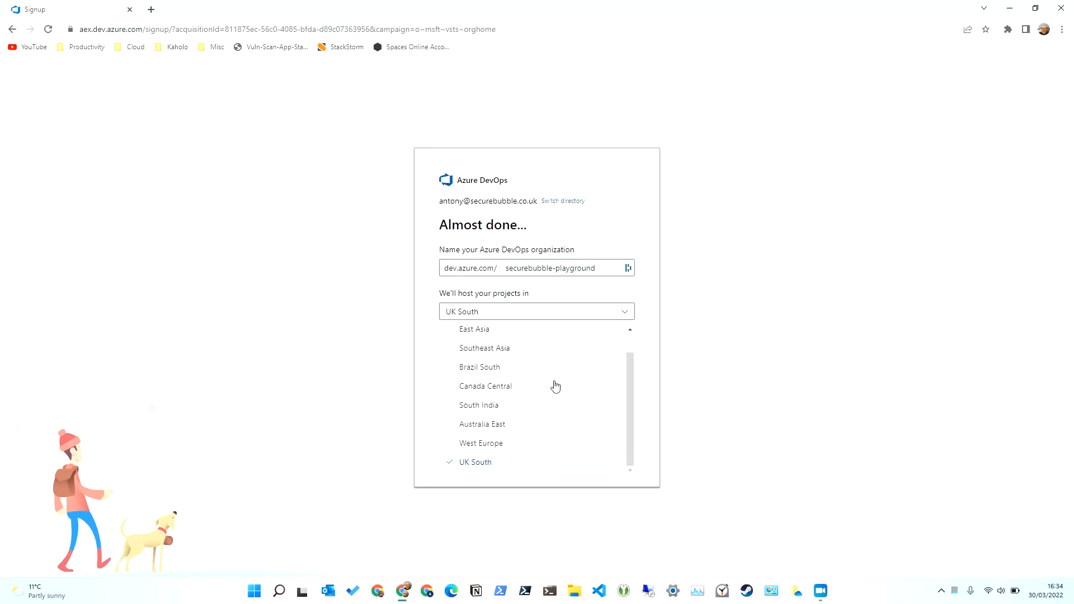
pyautogui.click(562, 312)
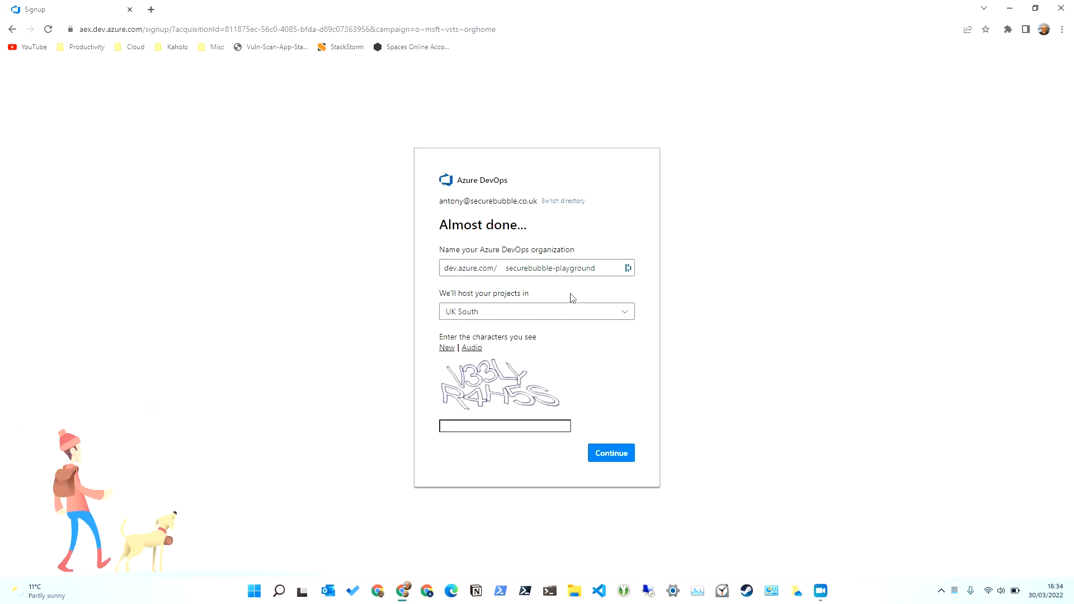
# - Enter the captcha characters V33 and submit the new organization
pyautogui.click(486, 426)
pyautogui.write('V')
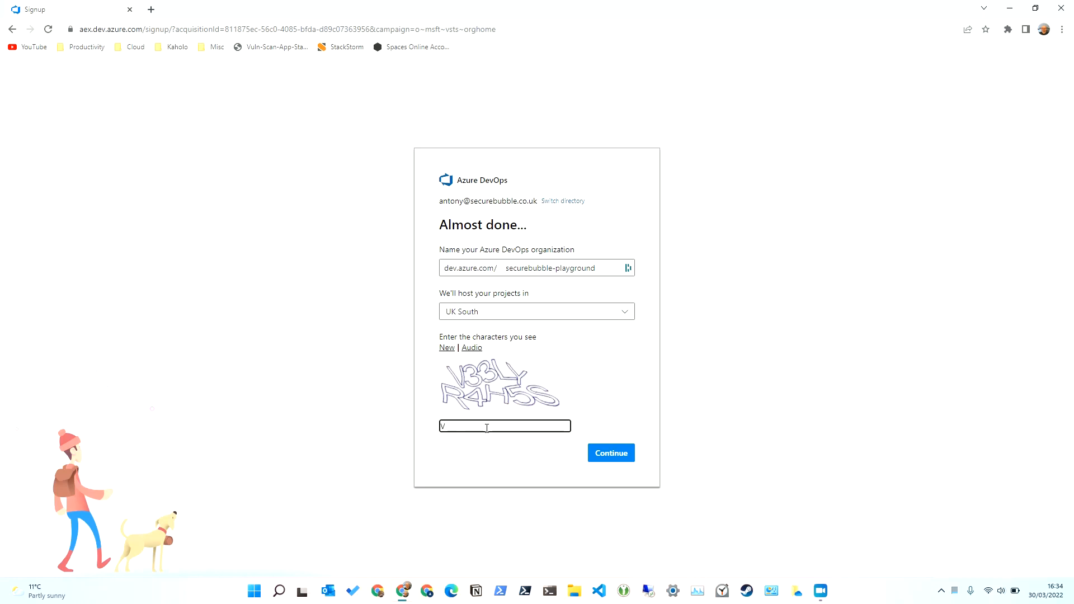
pyautogui.write('33LYR4H5S')
pyautogui.click(611, 461)
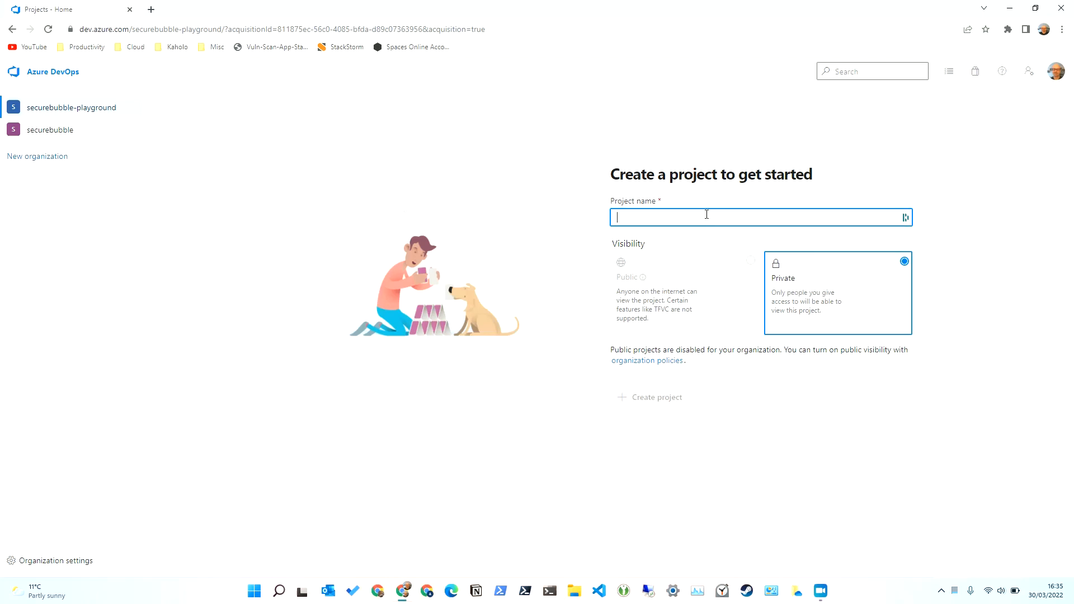
# - Create a project named Playground with Private visibility
pyautogui.click(741, 218)
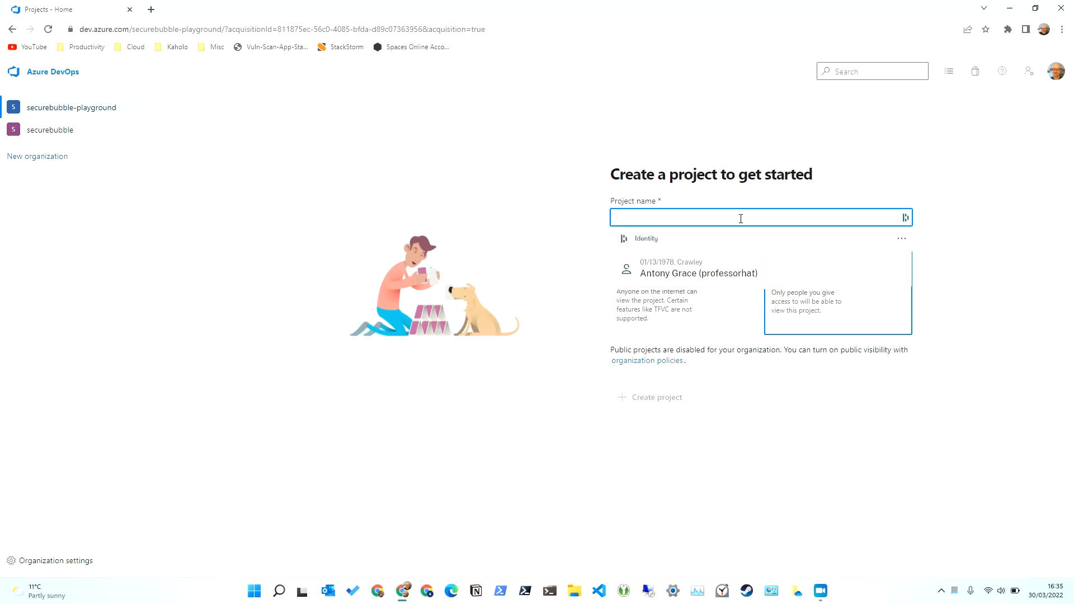
pyautogui.write('Playground')
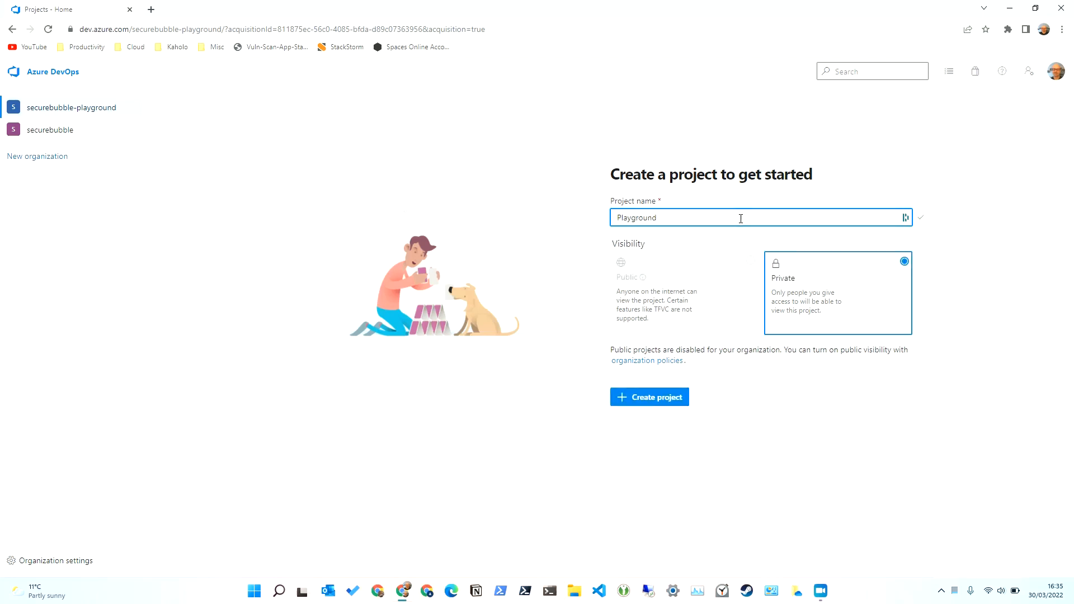
pyautogui.click(641, 399)
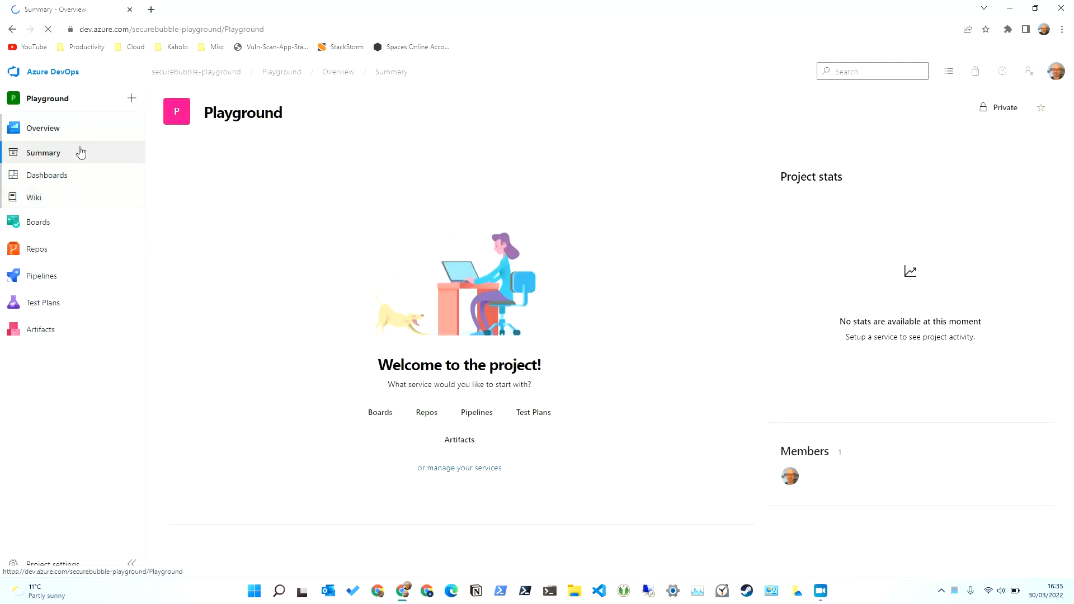
# - Open Project settings for Playground to view its details, process and administrators
pyautogui.moveTo(77, 225)
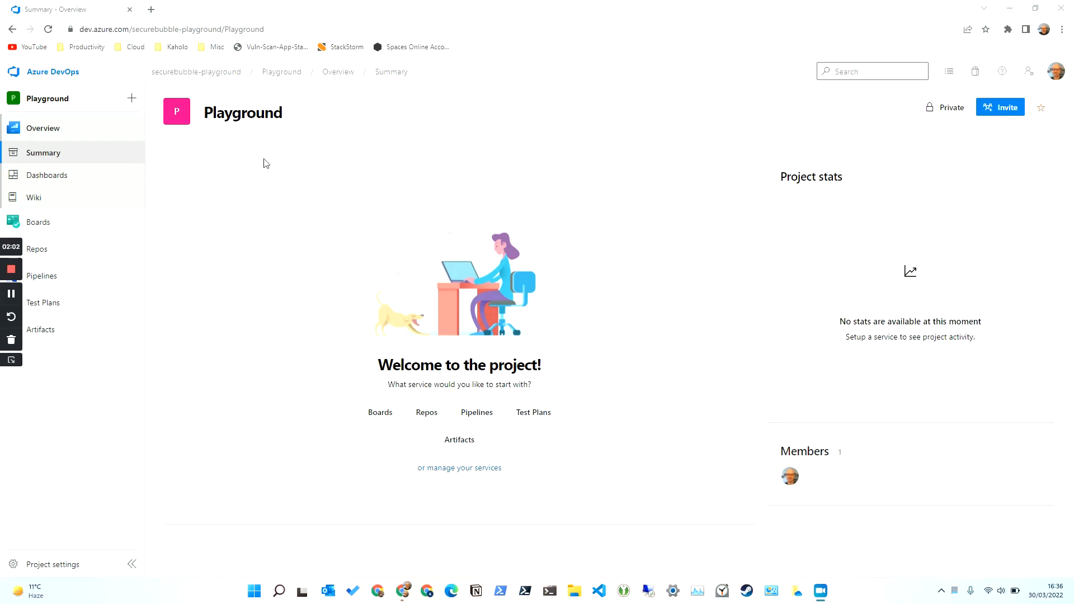
pyautogui.click(56, 565)
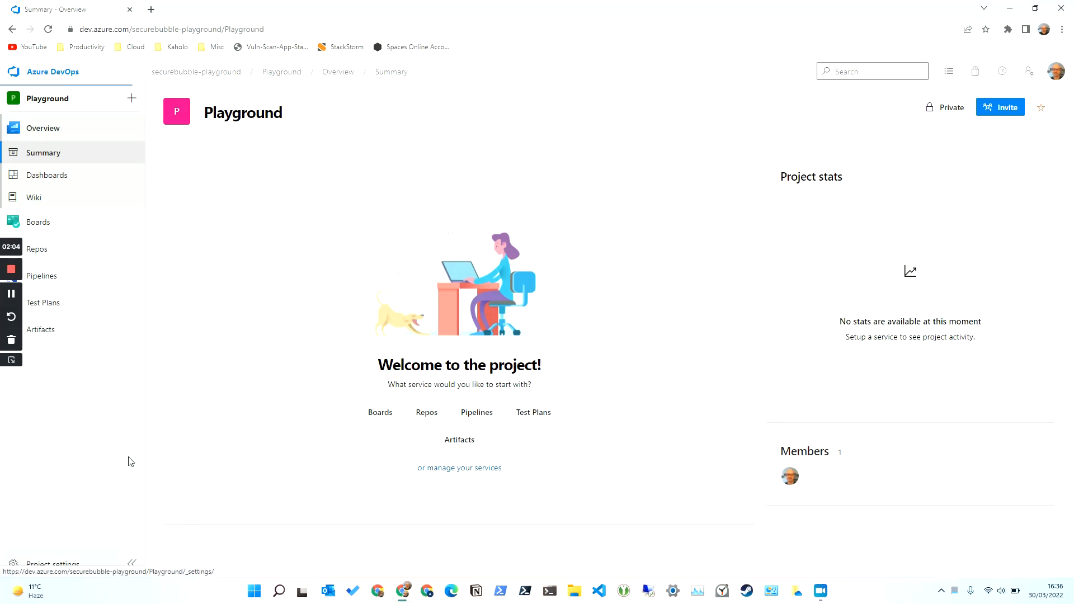
pyautogui.moveTo(144, 280)
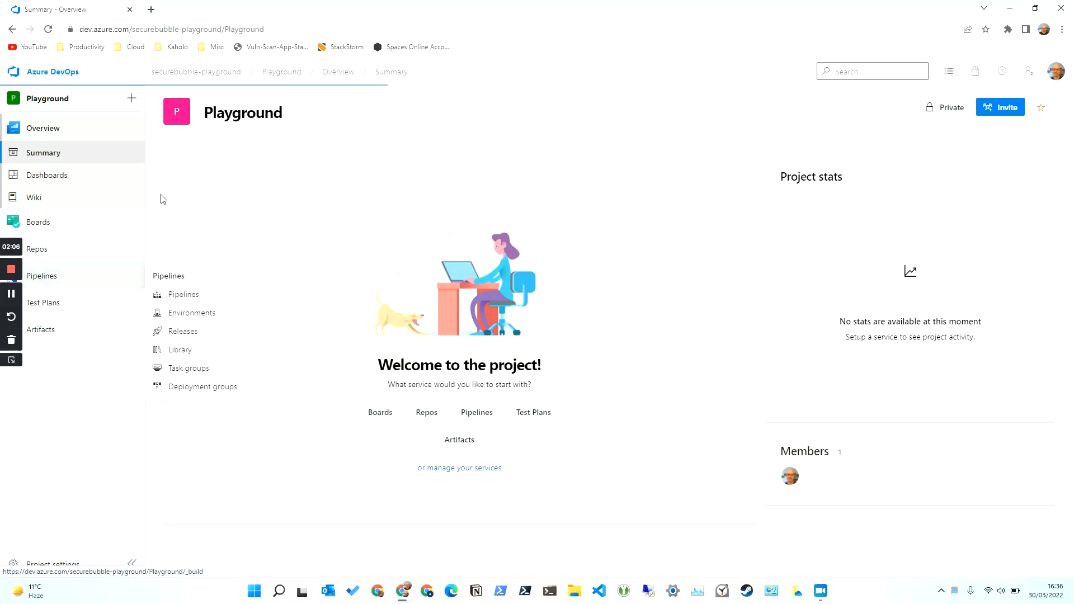
pyautogui.moveTo(104, 291)
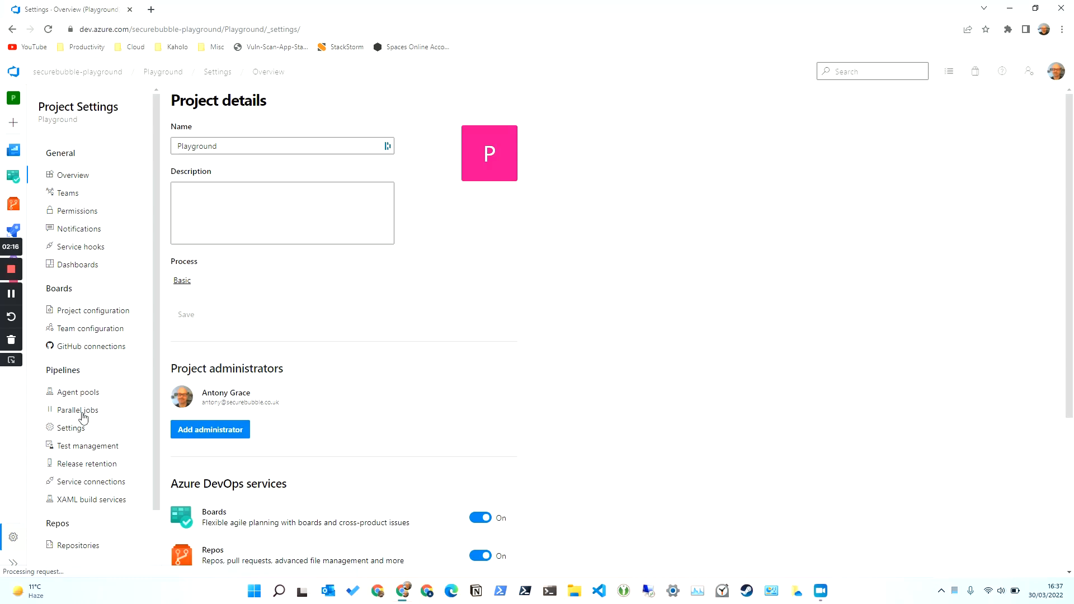
# - View Pipelines parallel jobs and open the Microsoft-hosted purchase change page
pyautogui.click(83, 414)
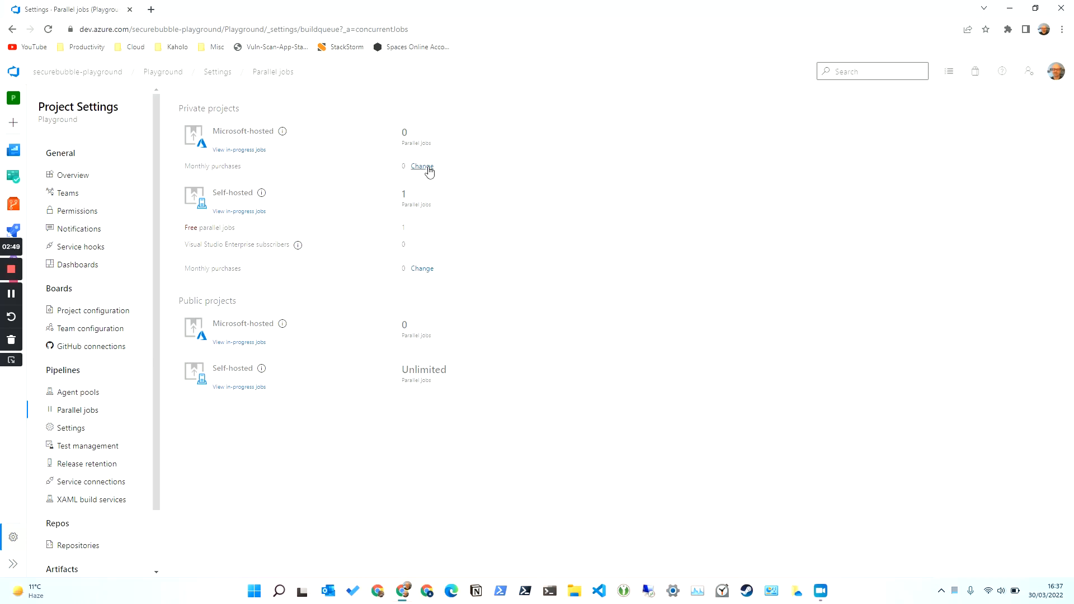
pyautogui.click(421, 167)
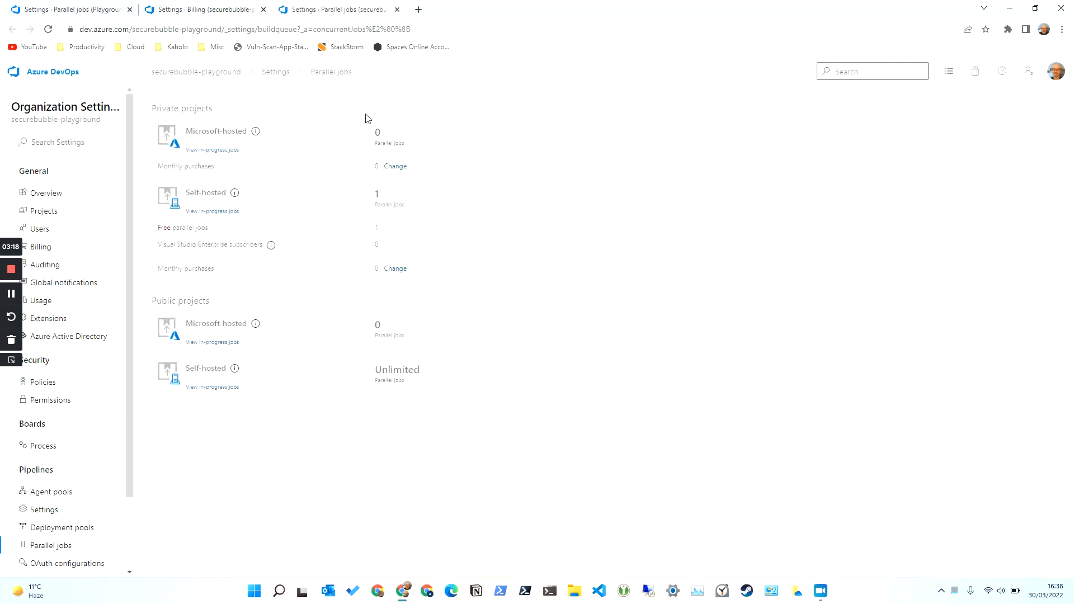
# - Replace the org parallel jobs tab with a new tab loading the pasted aka.ms parallelism request link
pyautogui.click(398, 10)
pyautogui.click(285, 9)
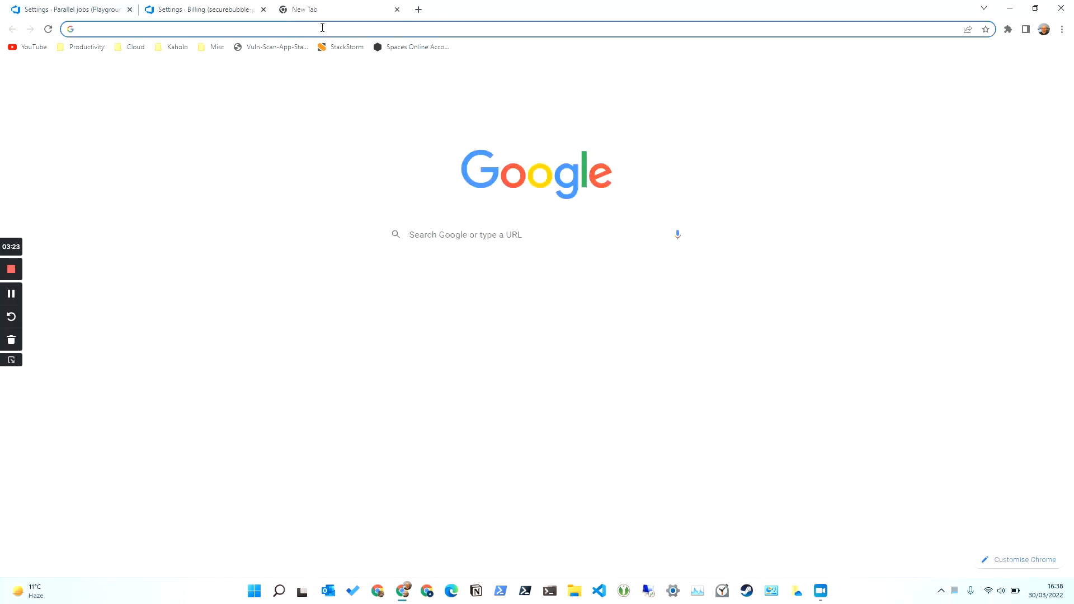
pyautogui.write('https://aka.ms/azpipelines-parallelism-request')
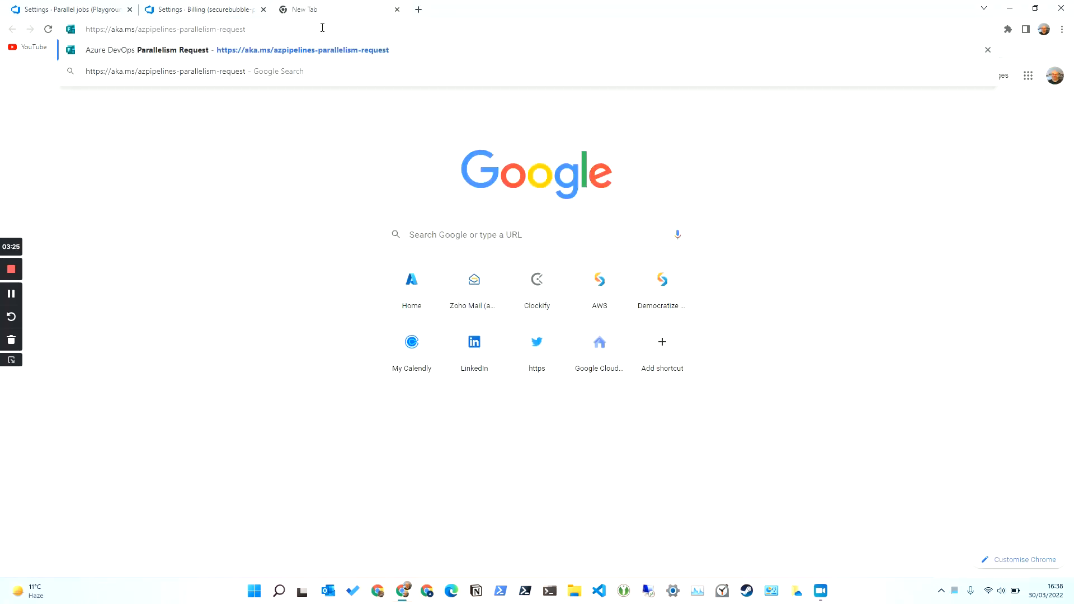
pyautogui.press('Return')
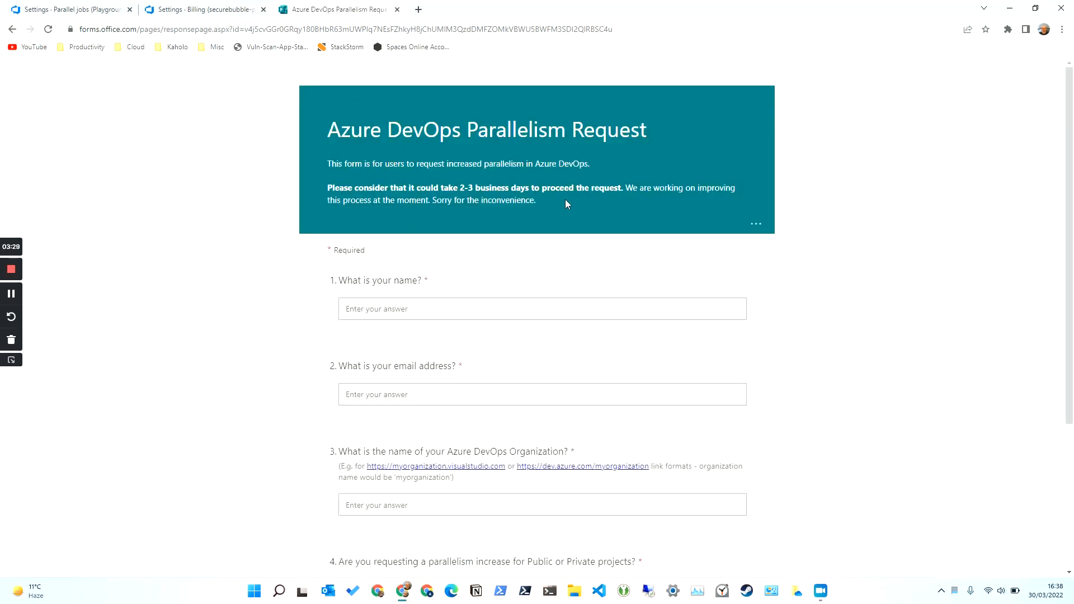
# - Fill in the requester's name and e-mail address on the Parallelism Request form
pyautogui.click(545, 310)
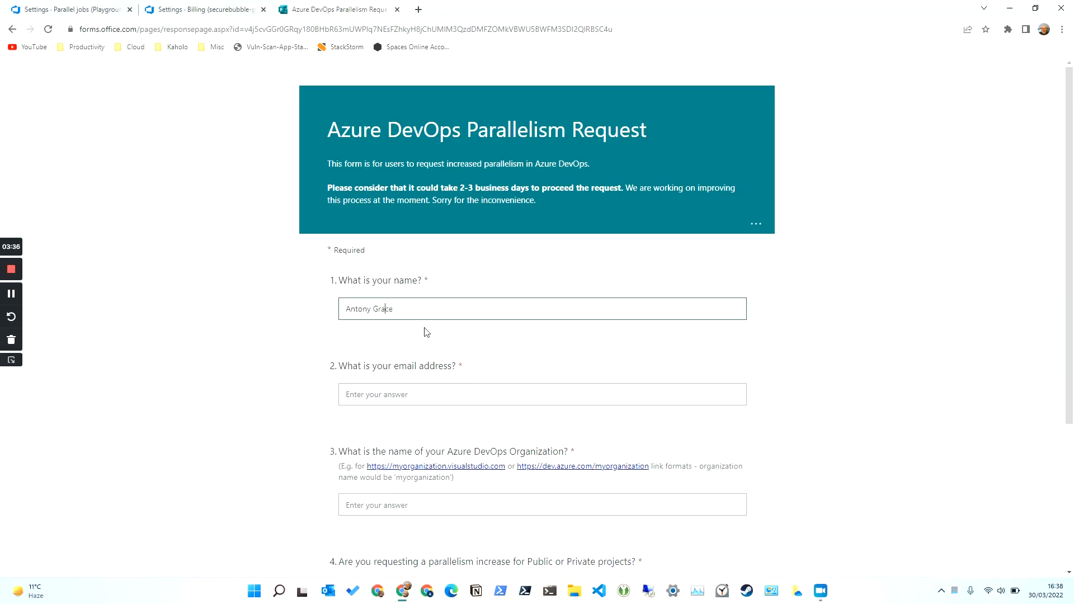
pyautogui.press('Tab')
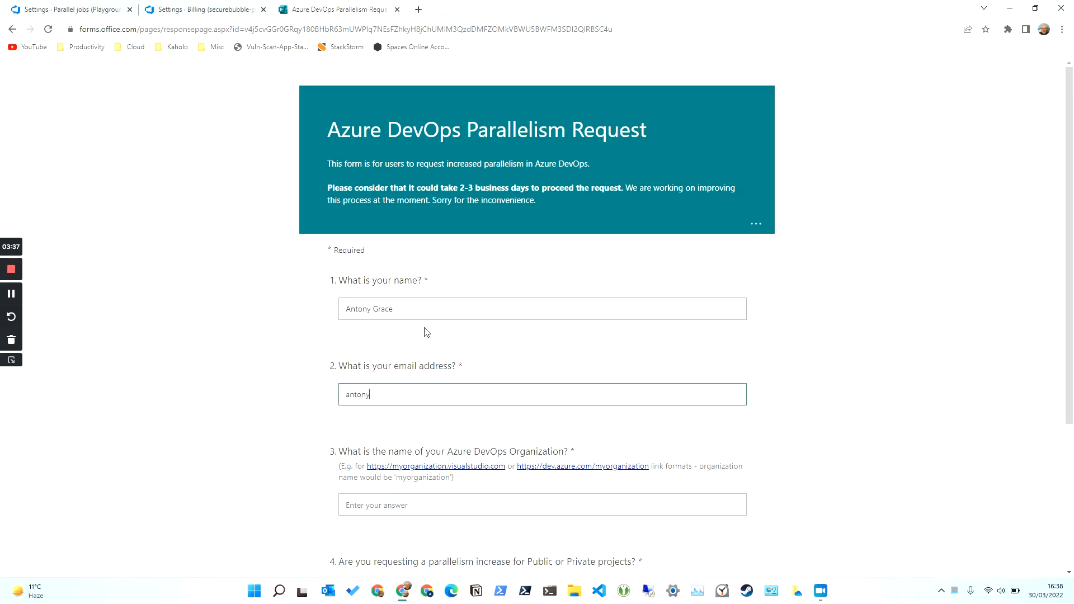
pyautogui.scroll(-3, 464, 482)
# - Enter organization securebubble-playground, choose Private projects, and submit the request
pyautogui.click(440, 341)
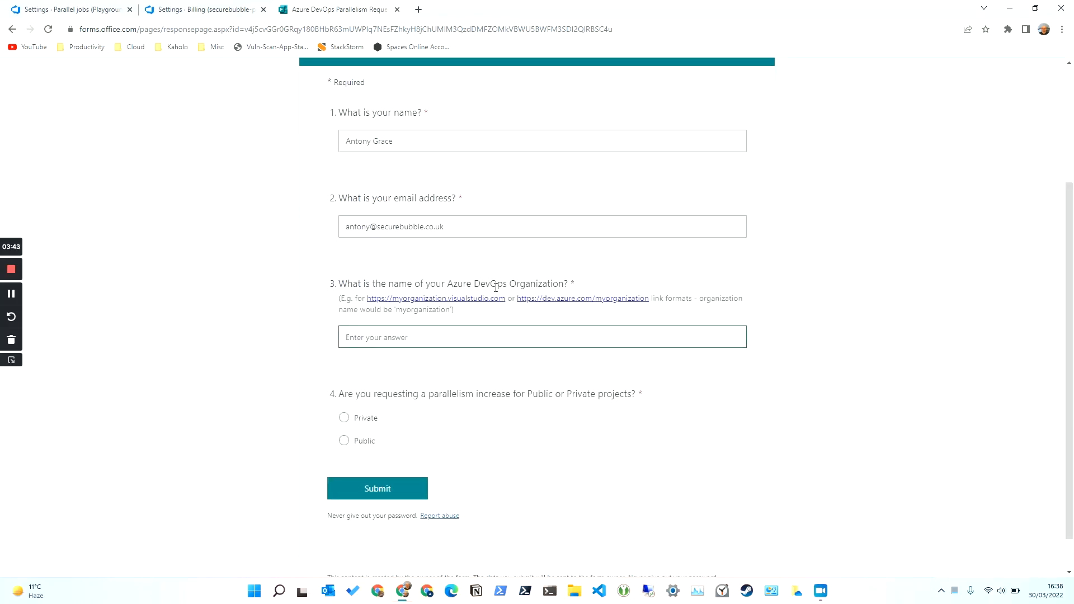
pyautogui.click(82, 10)
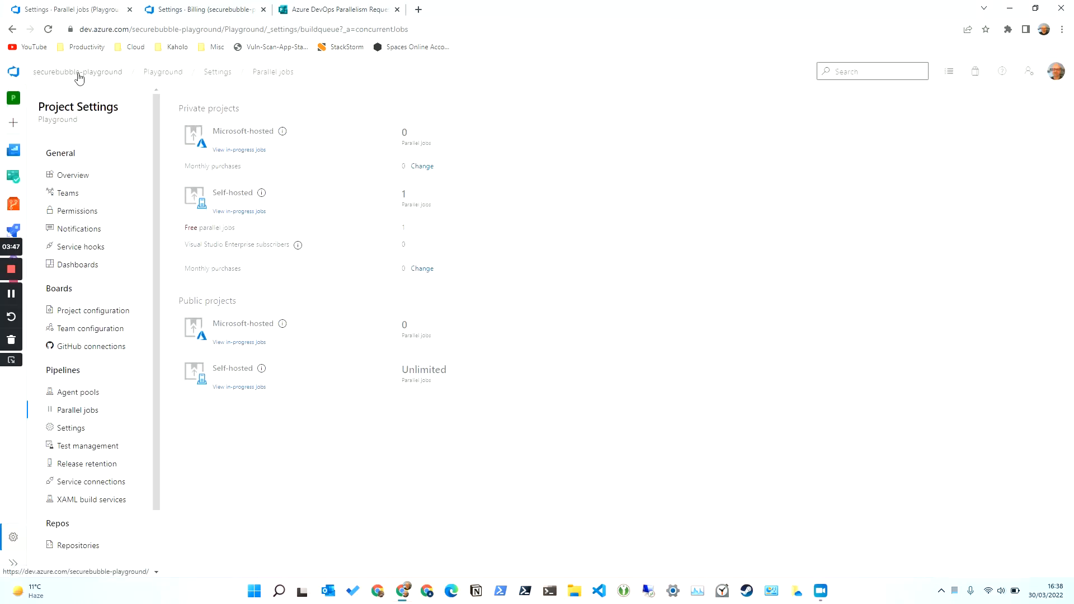
pyautogui.click(358, 10)
pyautogui.write('secure')
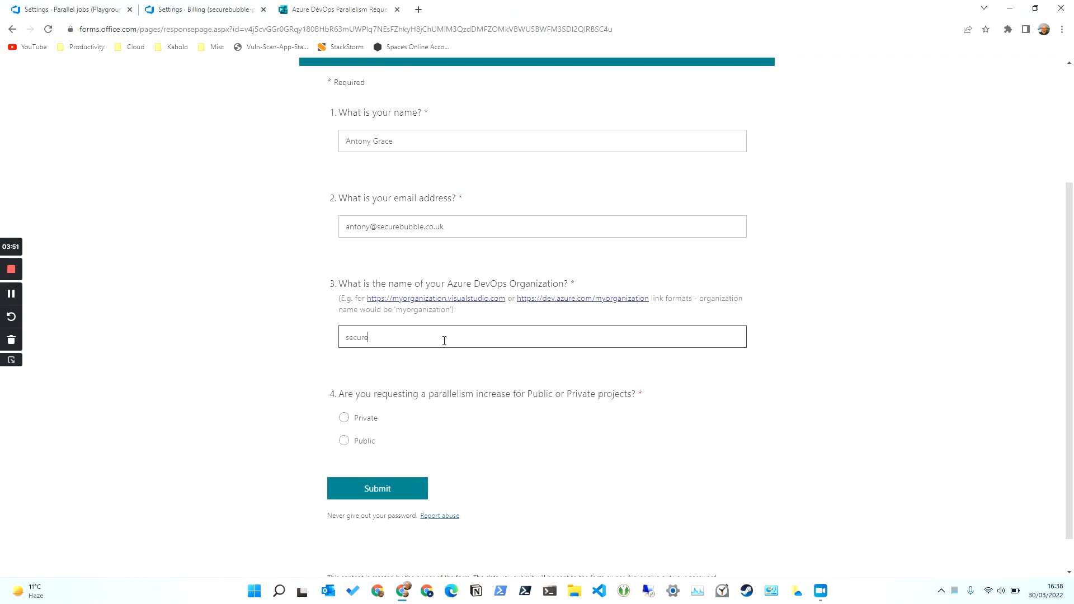
pyautogui.write('bubble-playground')
pyautogui.click(343, 418)
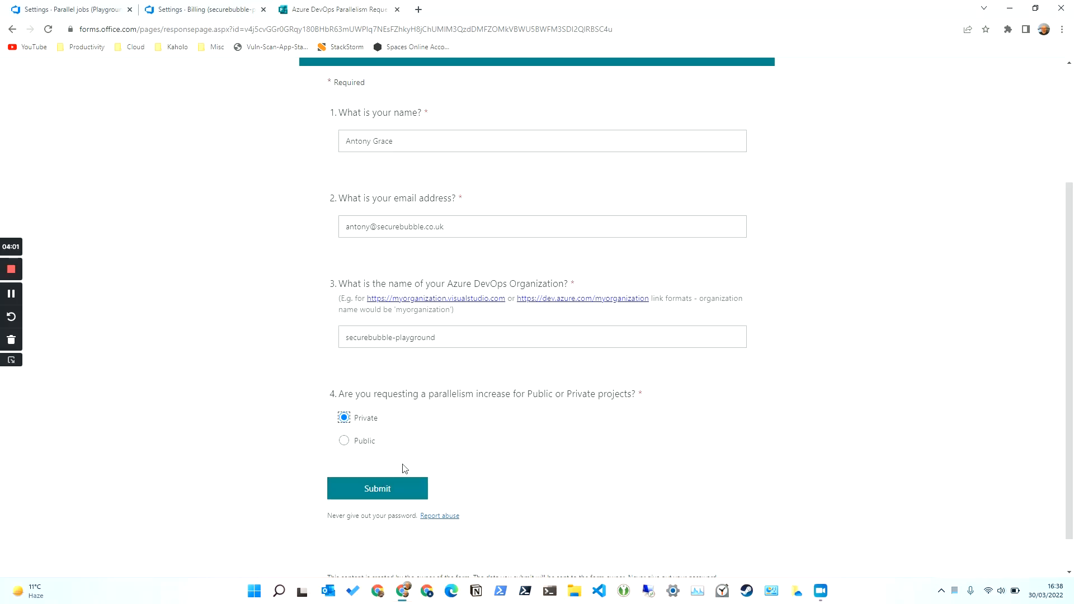
pyautogui.scroll(2, 408, 470)
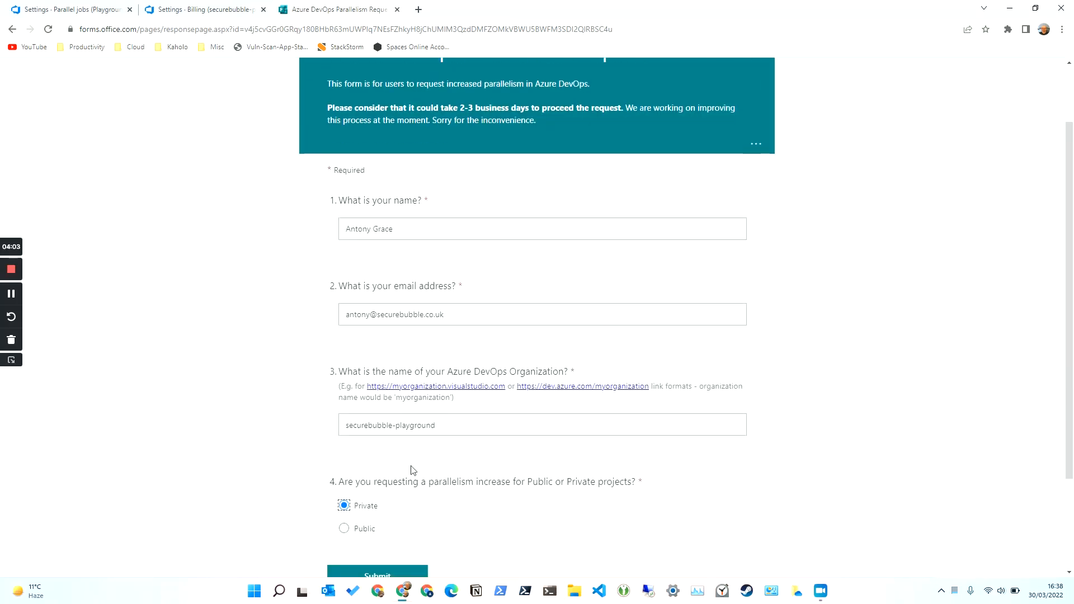
pyautogui.scroll(-2, 412, 470)
pyautogui.click(377, 488)
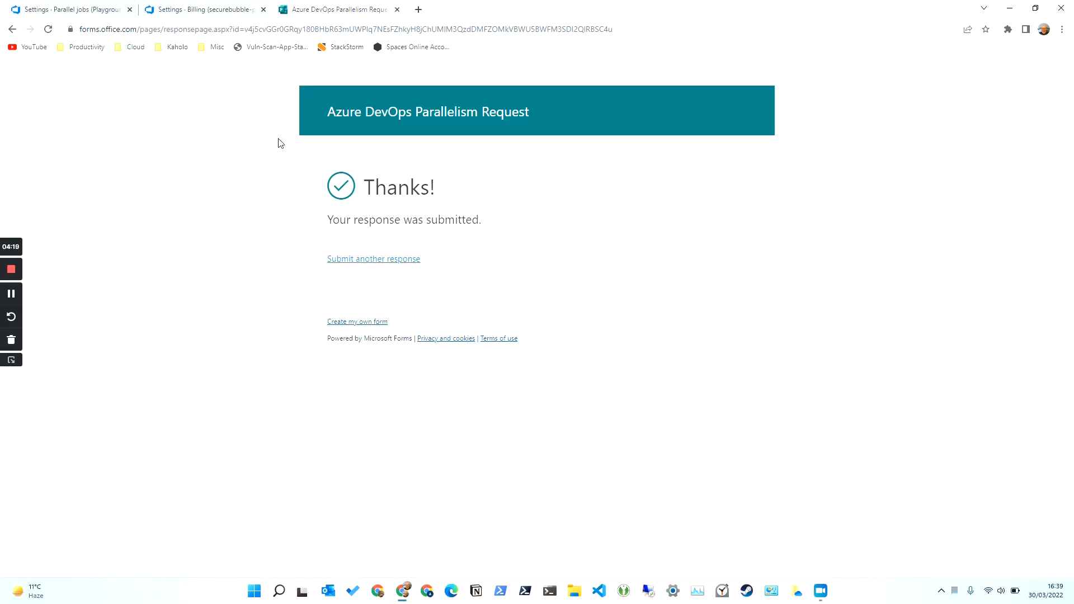
# - Close the form confirmation tab and return to Playground's Parallel jobs settings
pyautogui.click(39, 7)
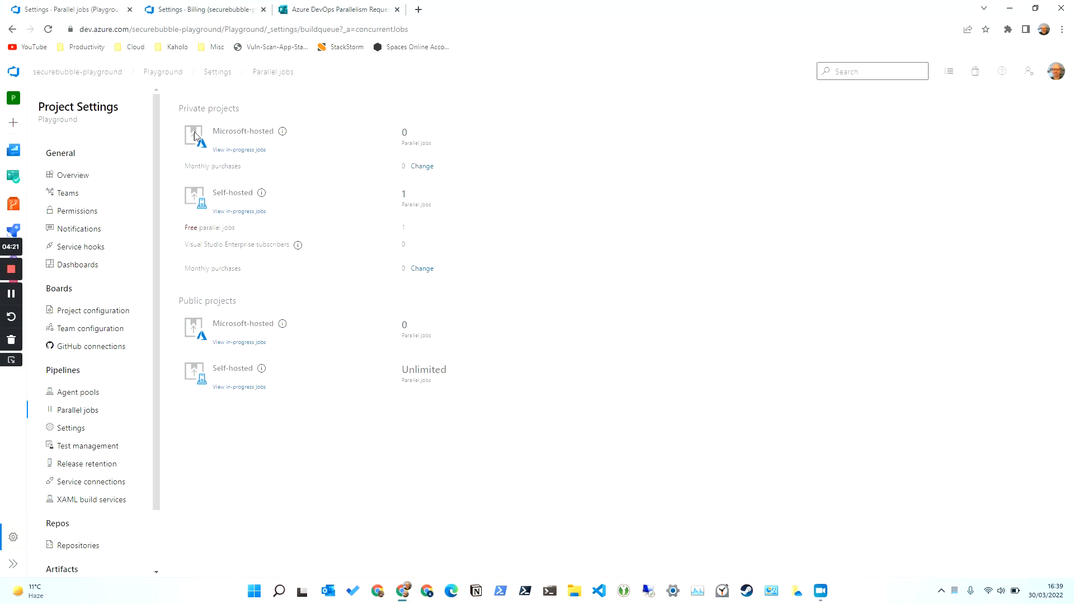
pyautogui.click(356, 7)
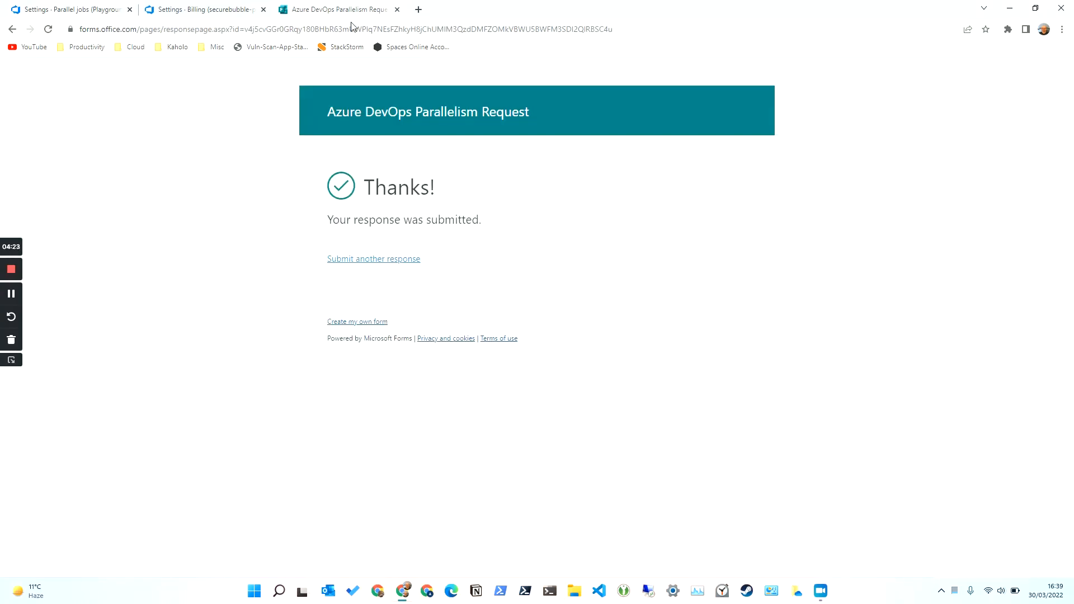
pyautogui.click(397, 9)
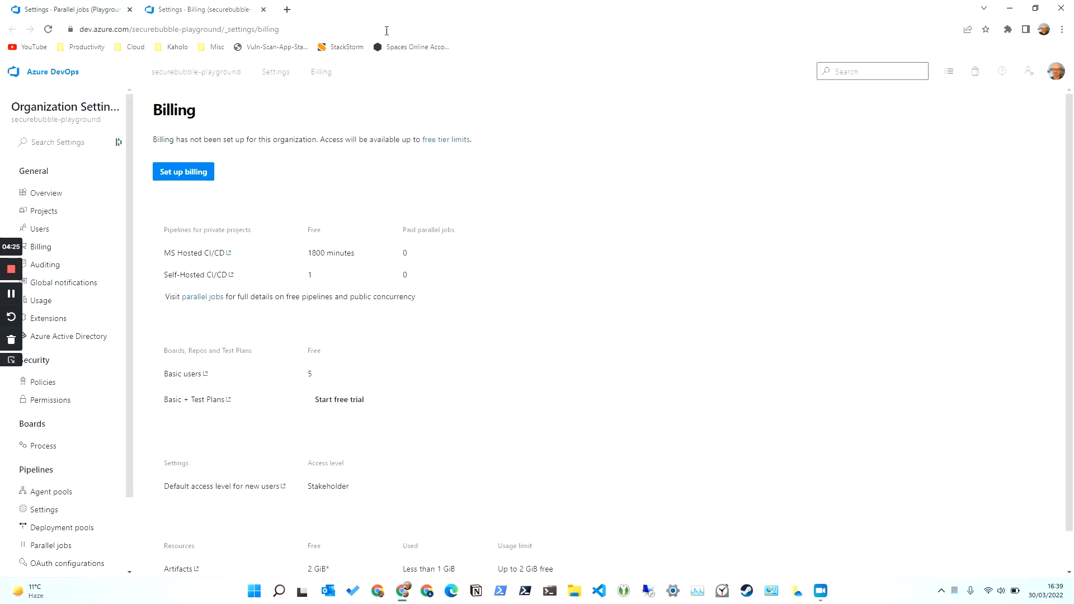
pyautogui.click(45, 7)
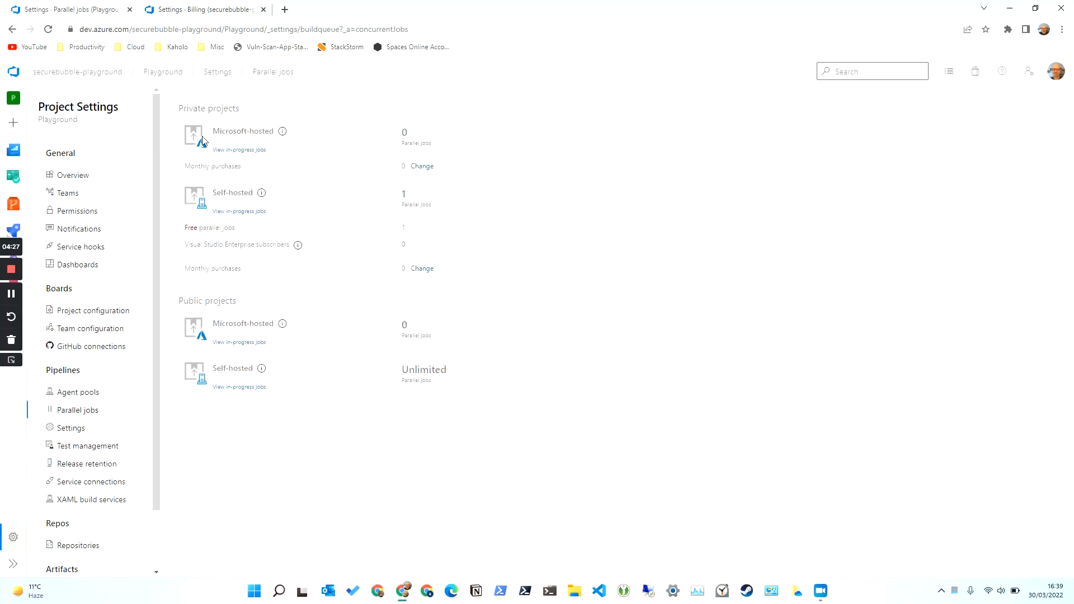